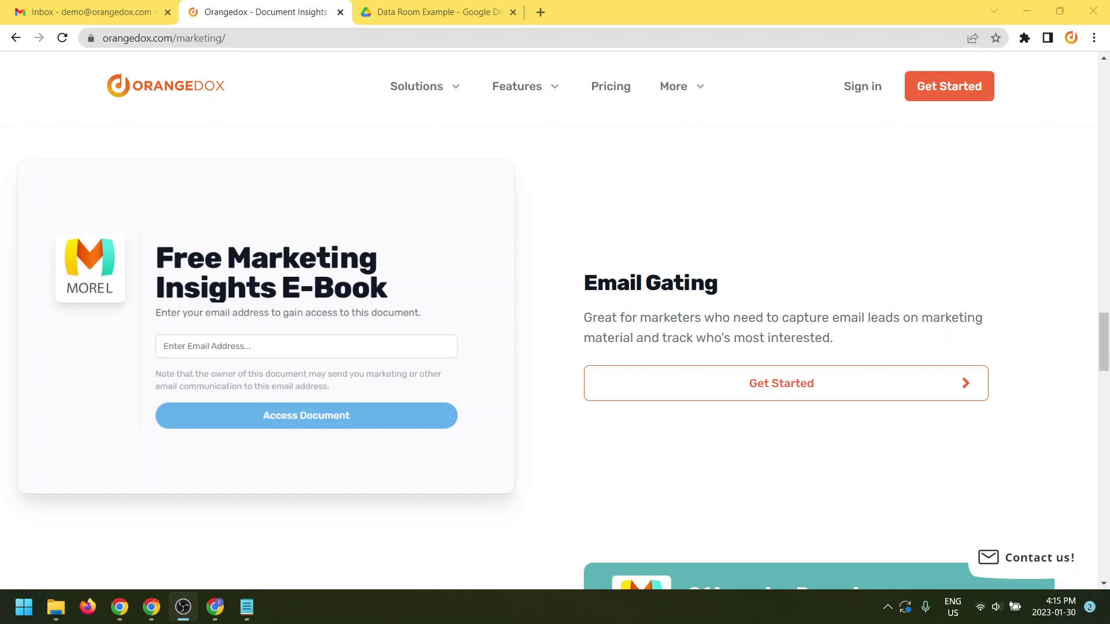
Step: Get started with Email Gating, sign in to Orangedox with Google and open the Publish app
click(753, 387)
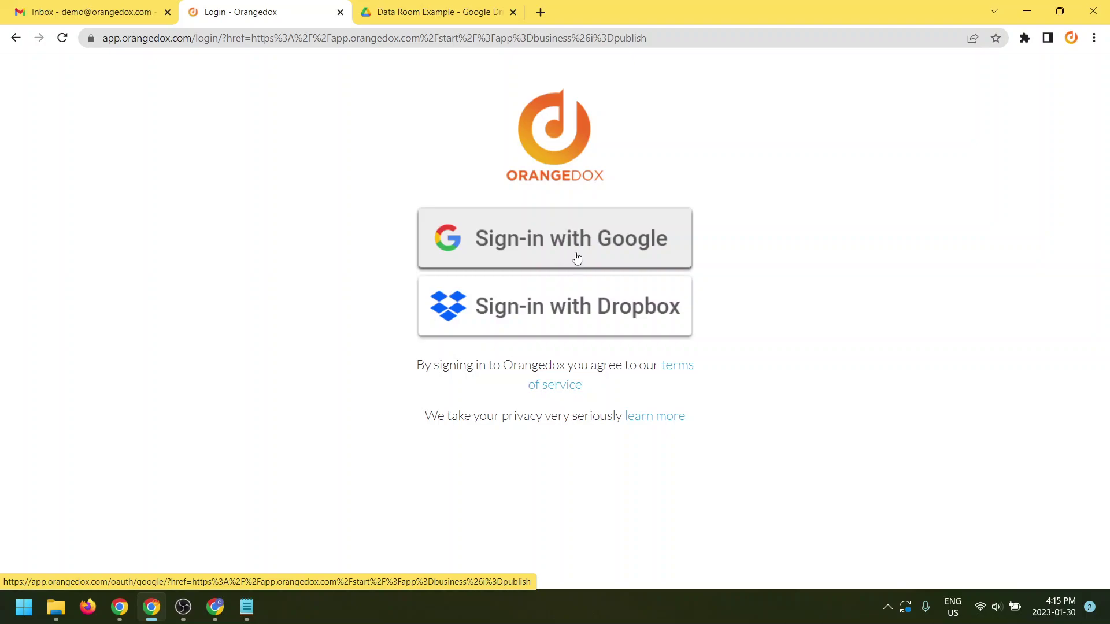
click(577, 258)
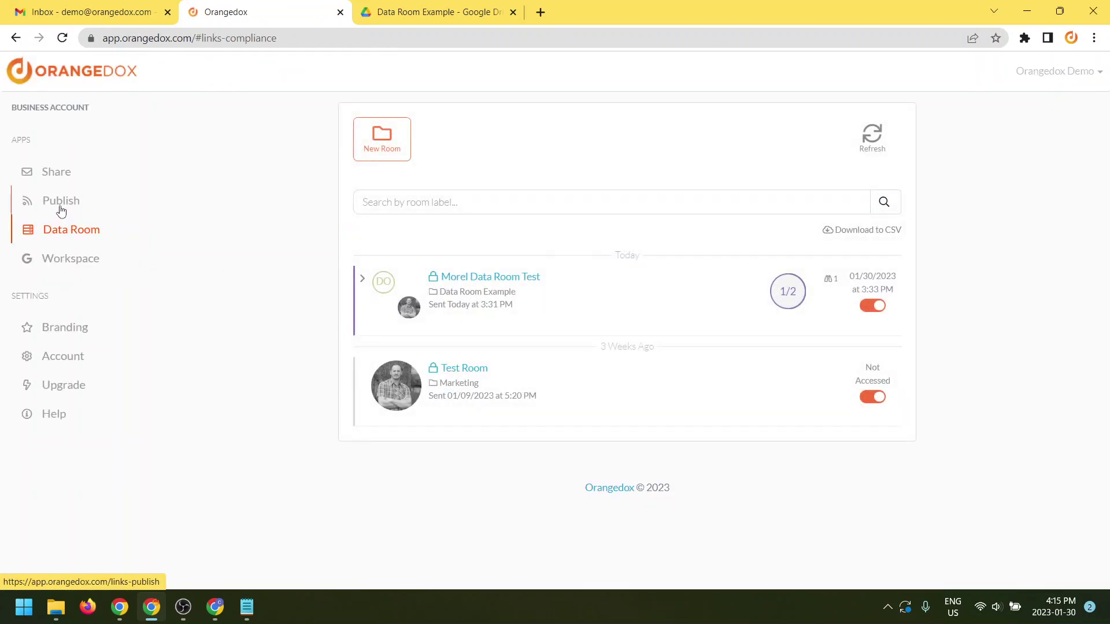
click(62, 206)
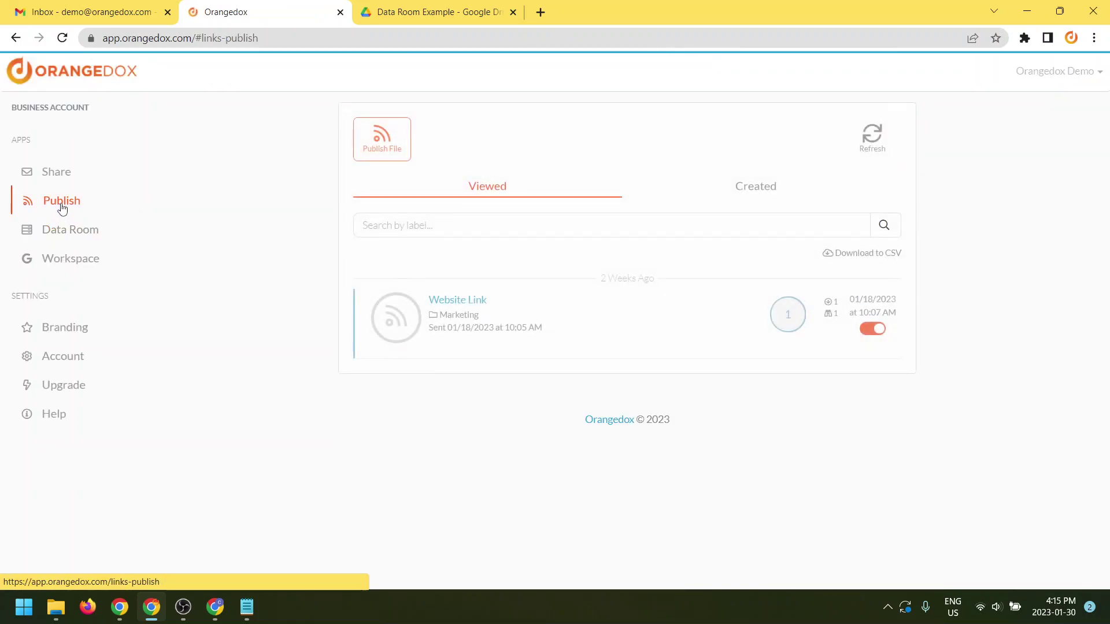
Step: Start publishing a file with the reference label "Morel Pod Cast Ep 2" as a Lead Capture link
click(379, 151)
click(492, 140)
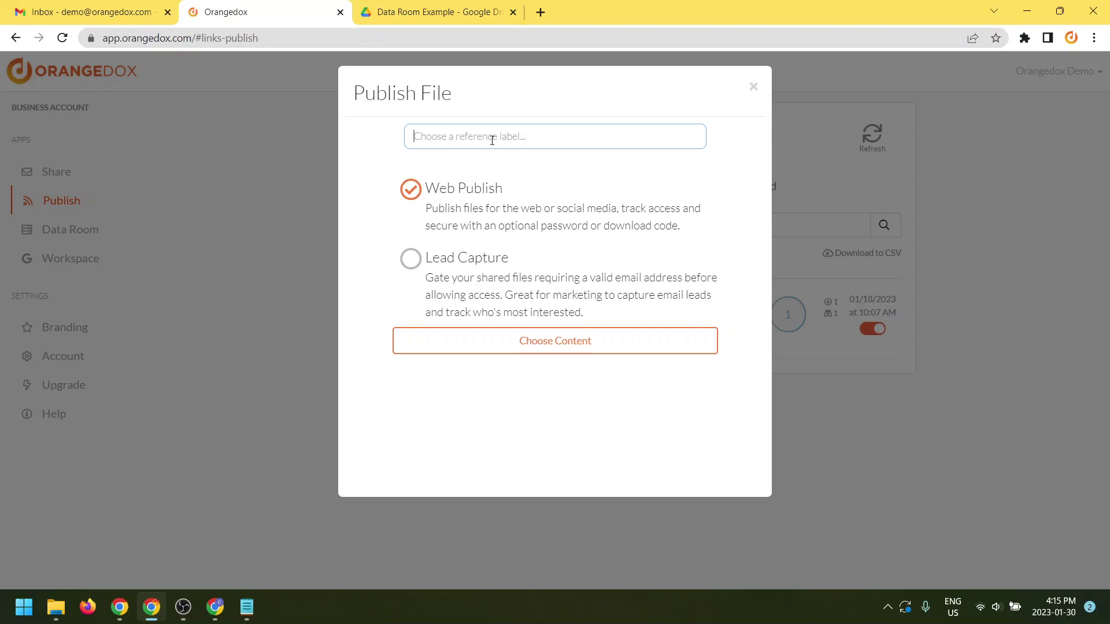
text(Morel Pod Cast Ep 2)
click(464, 267)
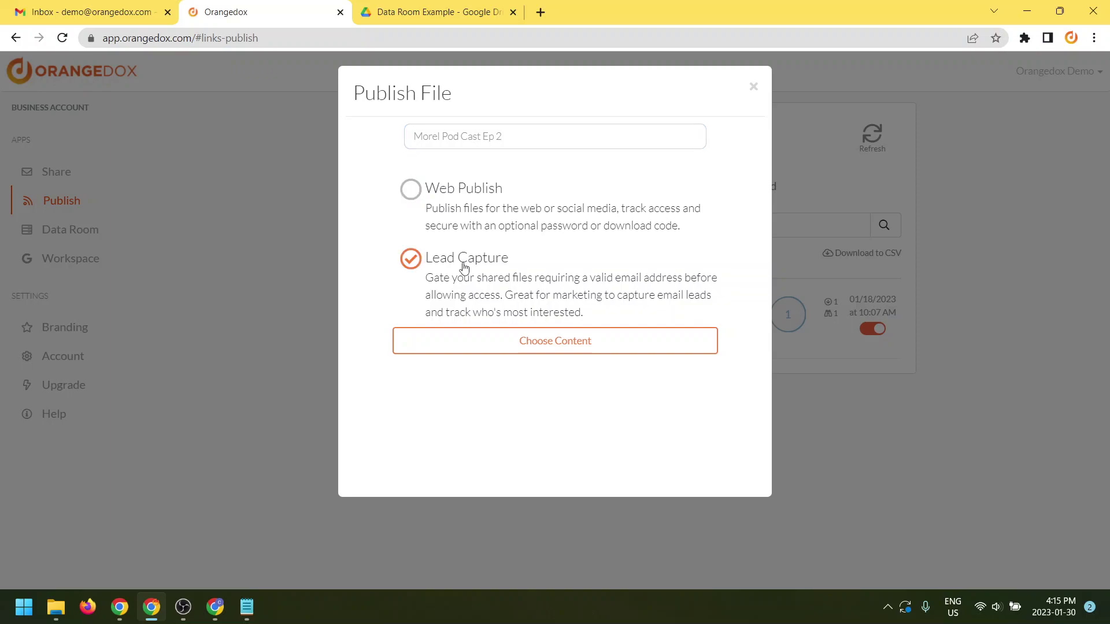
Step: Choose Orangedox Podcast Ep2.mp3 from the Marketing folder as the content and disallow downloading
click(522, 341)
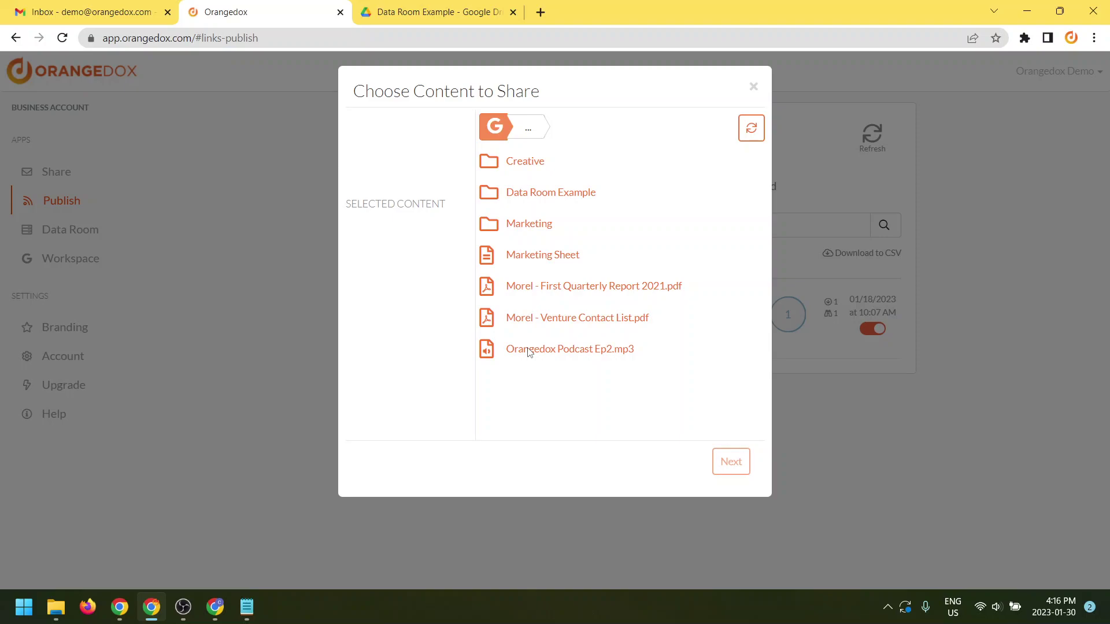
click(528, 227)
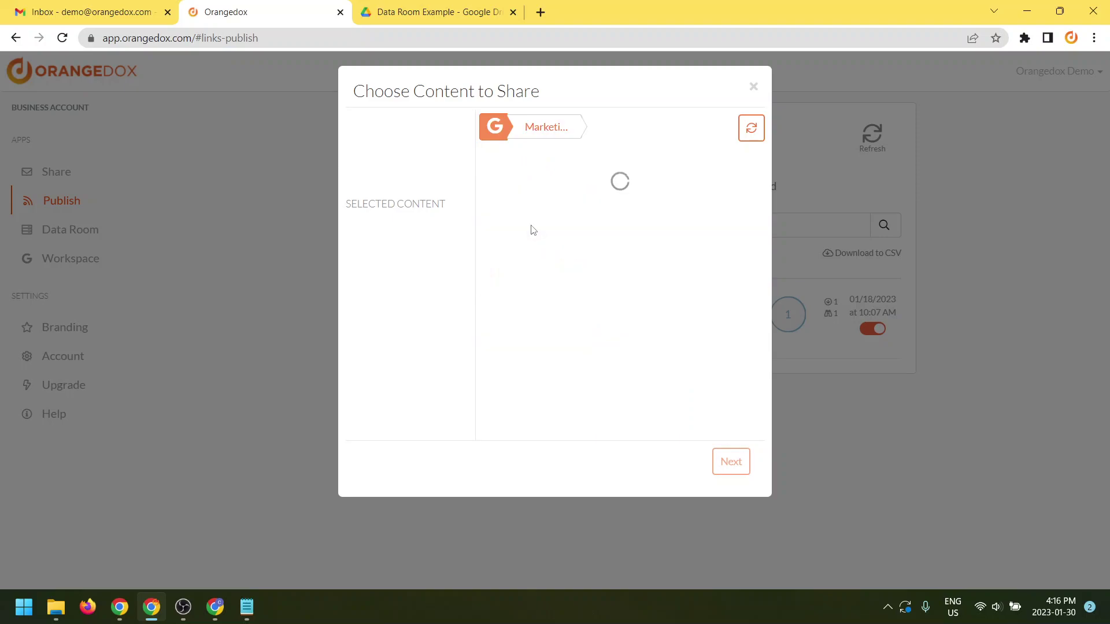
click(679, 231)
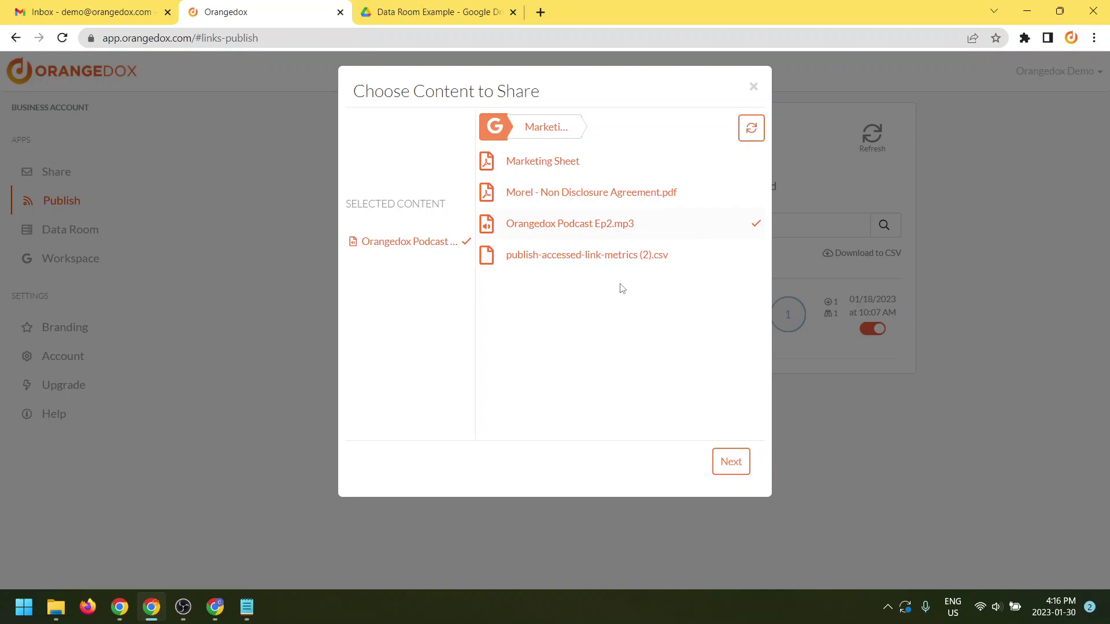
click(730, 463)
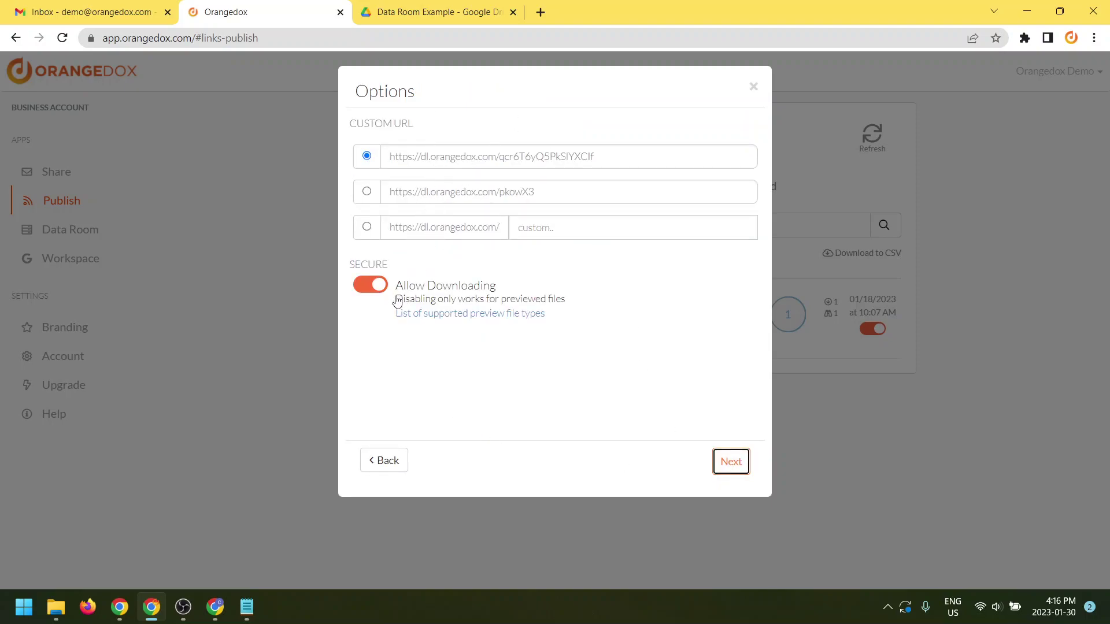
click(367, 287)
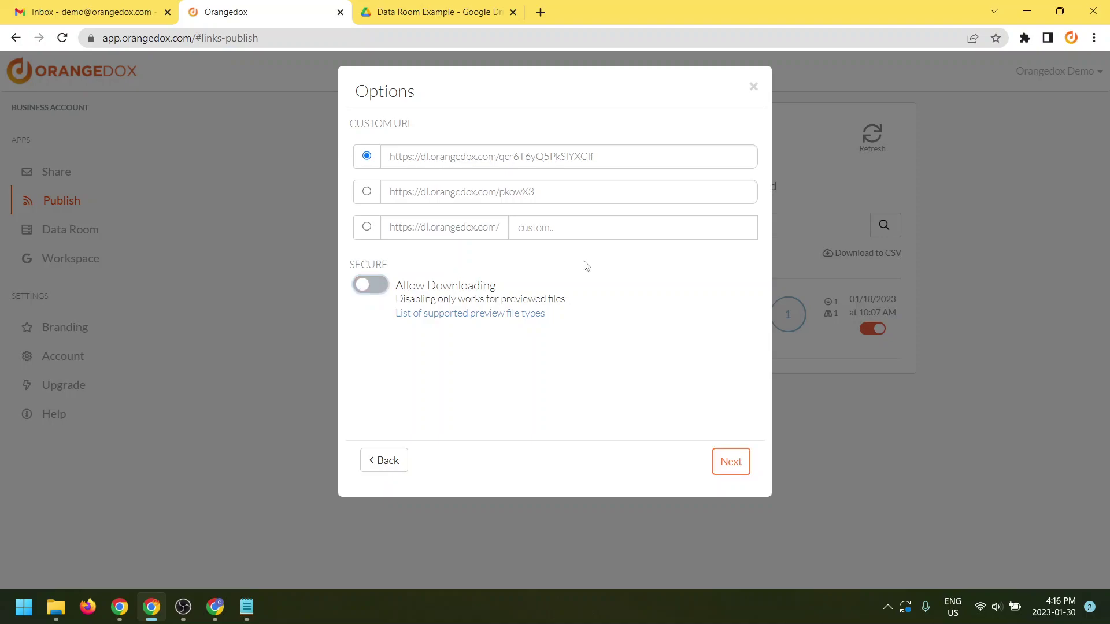
click(730, 462)
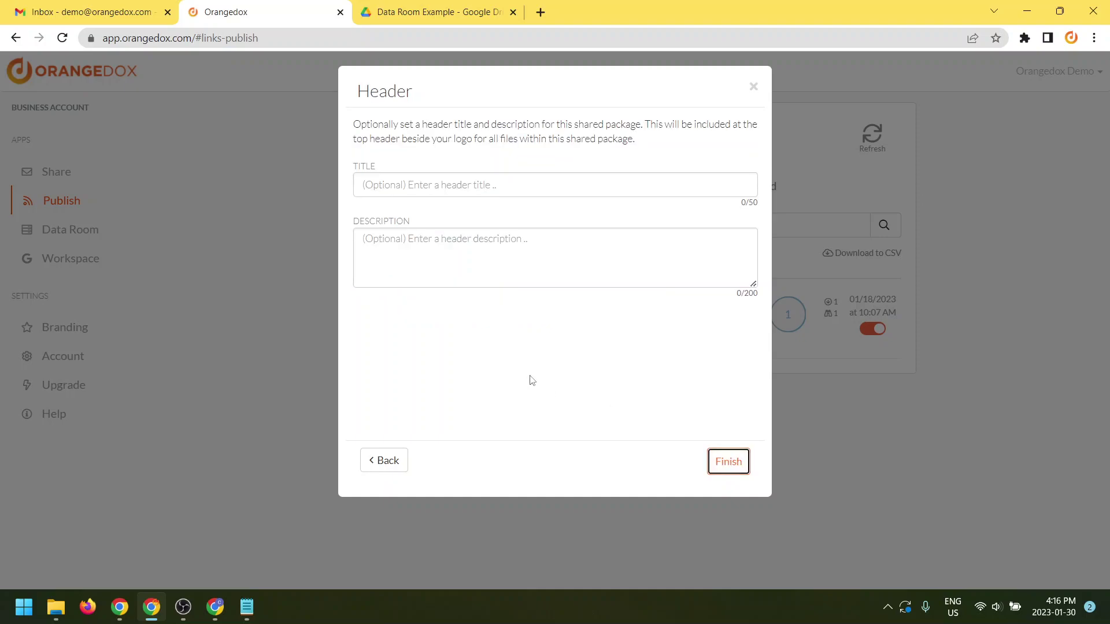
Step: Title the header "Morel Pod Cast Ep2", copy "In this episode we explore how to share your documents securely" from Notepad as its description, and finish
click(483, 186)
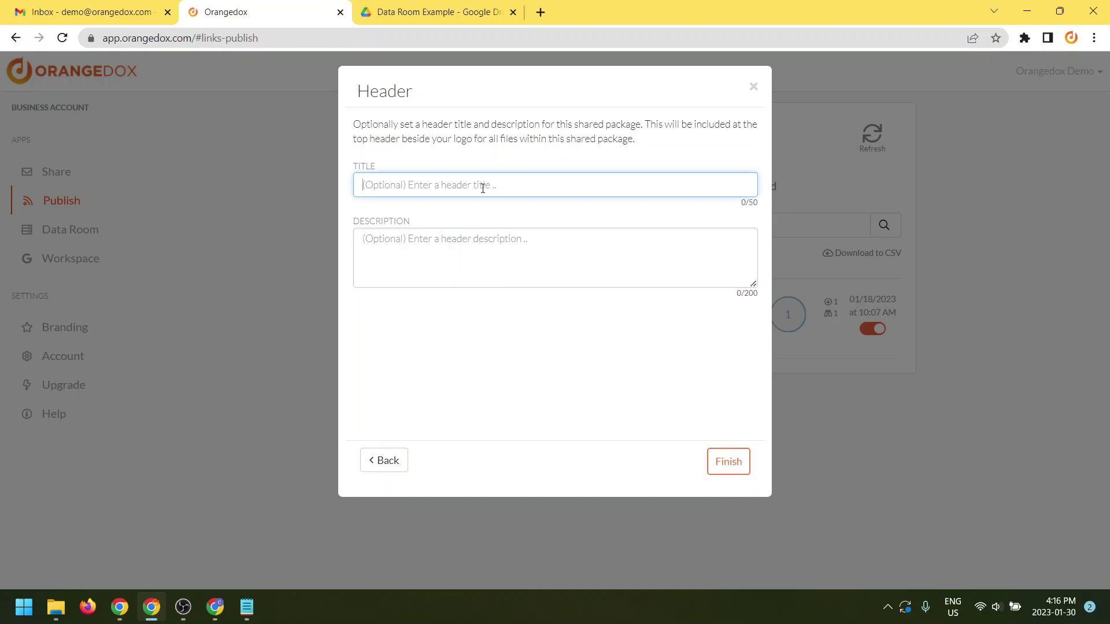
text(Morel Pod Cast Ep2)
click(247, 607)
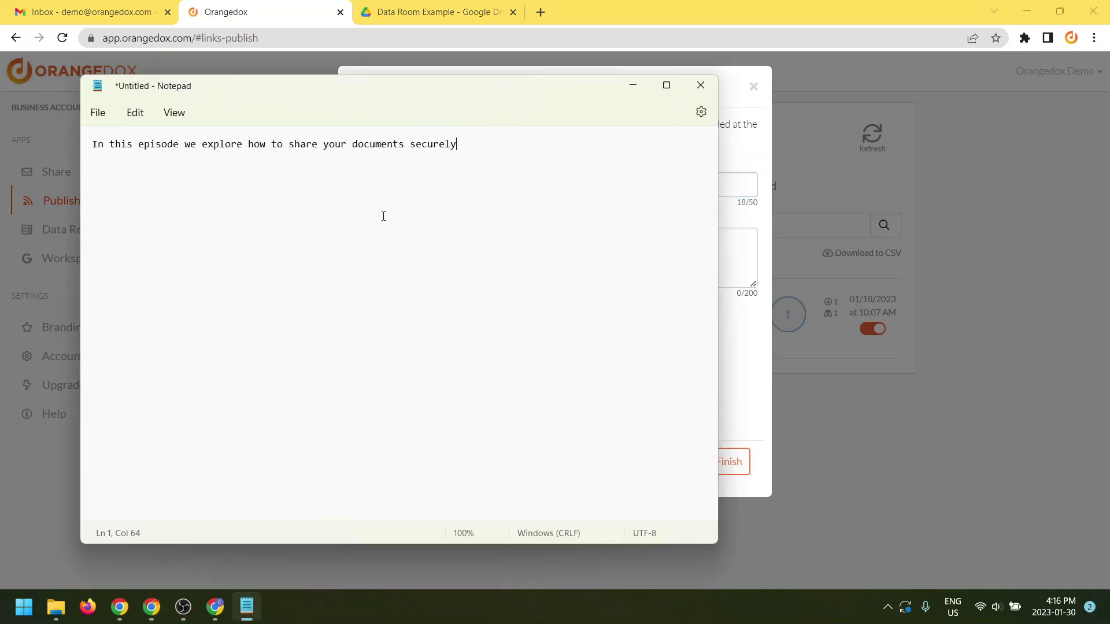
drag(466, 146, 92, 143)
key(ctrl+c)
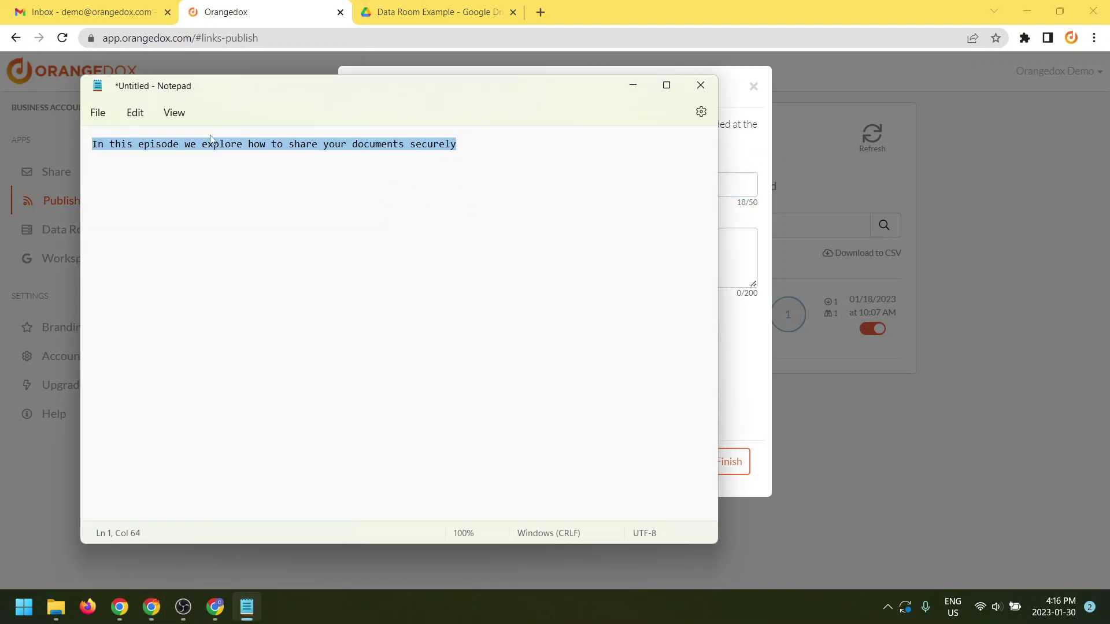
click(633, 85)
click(525, 258)
key(ctrl+v)
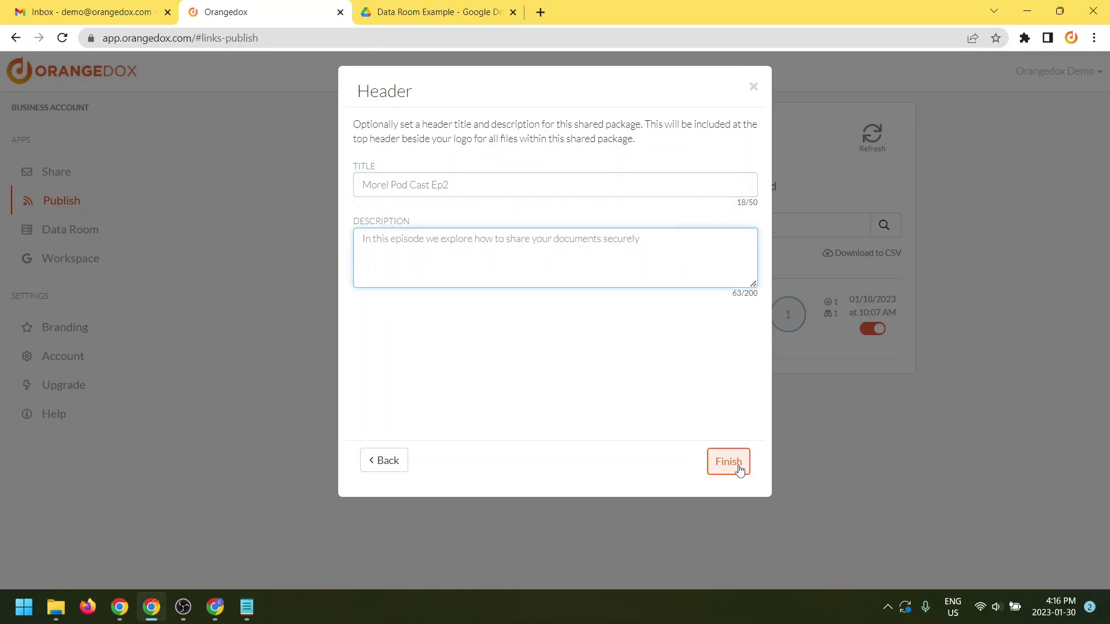
click(739, 467)
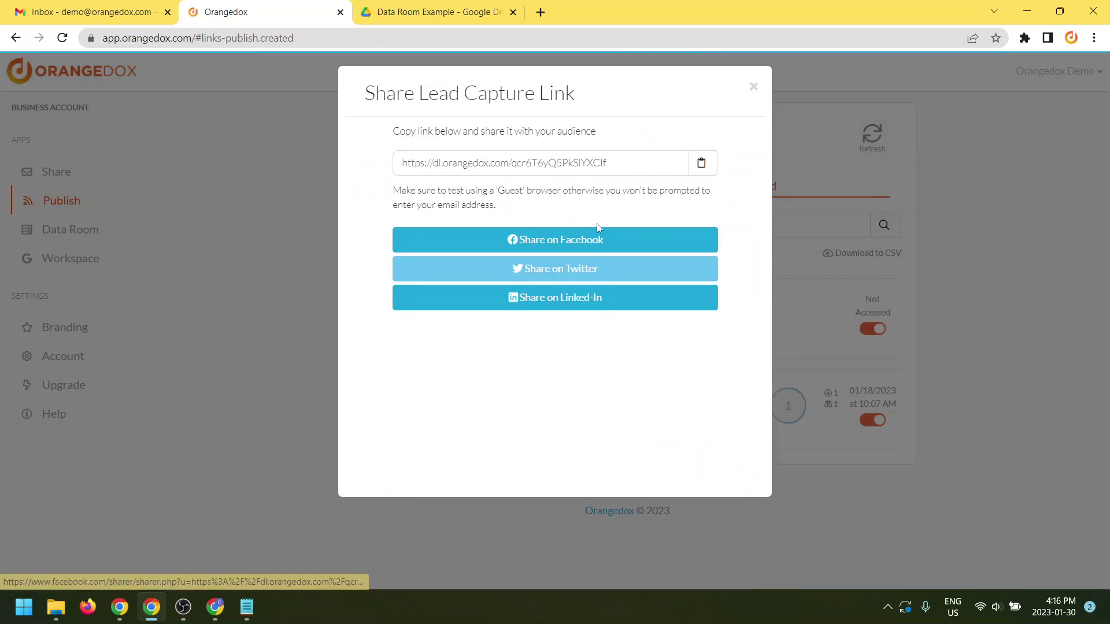
Step: Copy the lead capture link, open it in a new browser tab and view the published podcast page
click(702, 169)
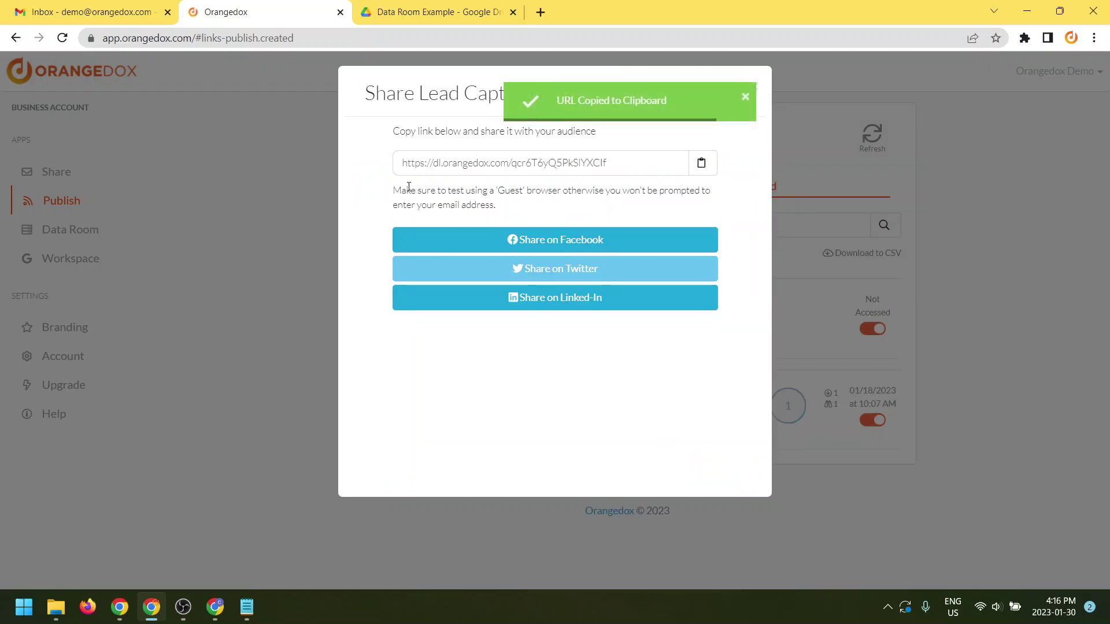
drag(393, 186, 516, 214)
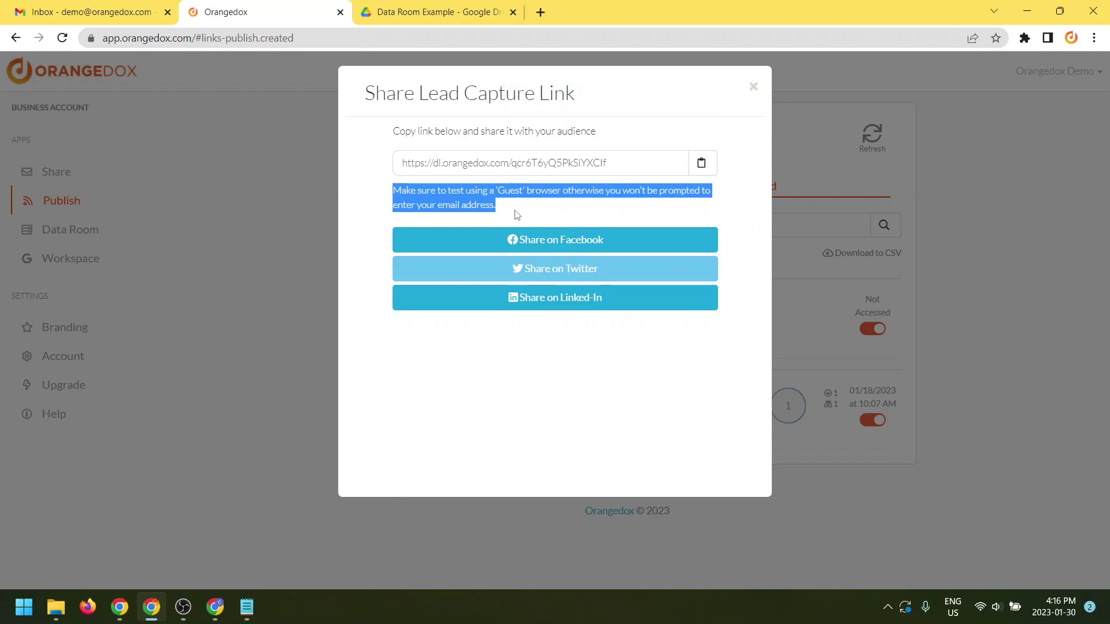
click(540, 12)
key(ctrl+v)
key(Return)
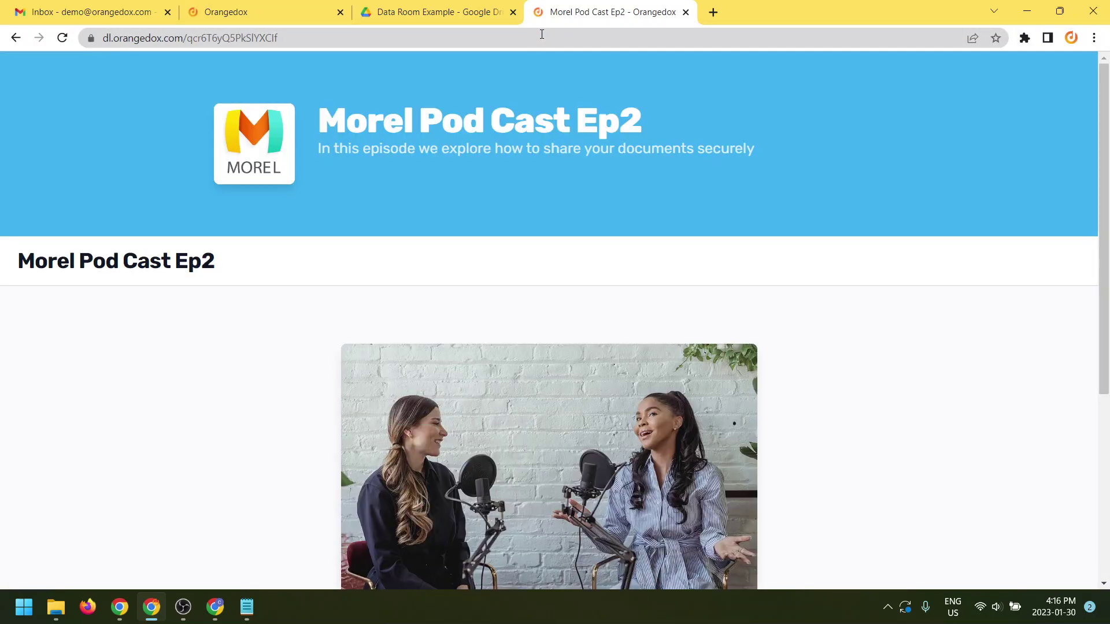
drag(1107, 95, 1107, 220)
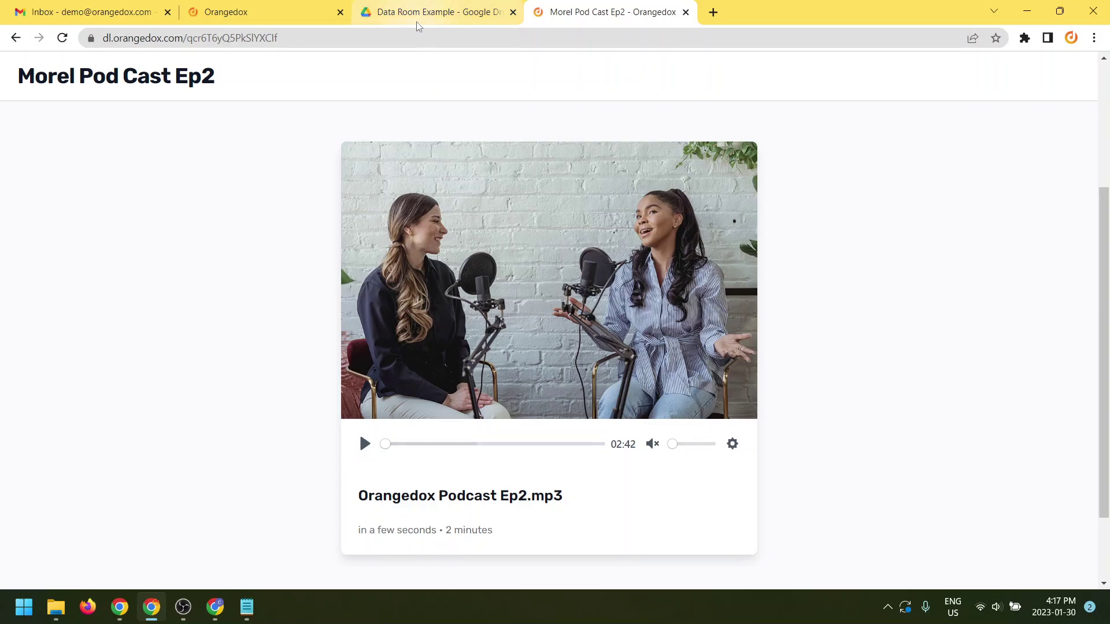
Step: Return to the Share Lead Capture Link dialog, copy the link again and open it in a Guest browser window
mouse_move(292, 26)
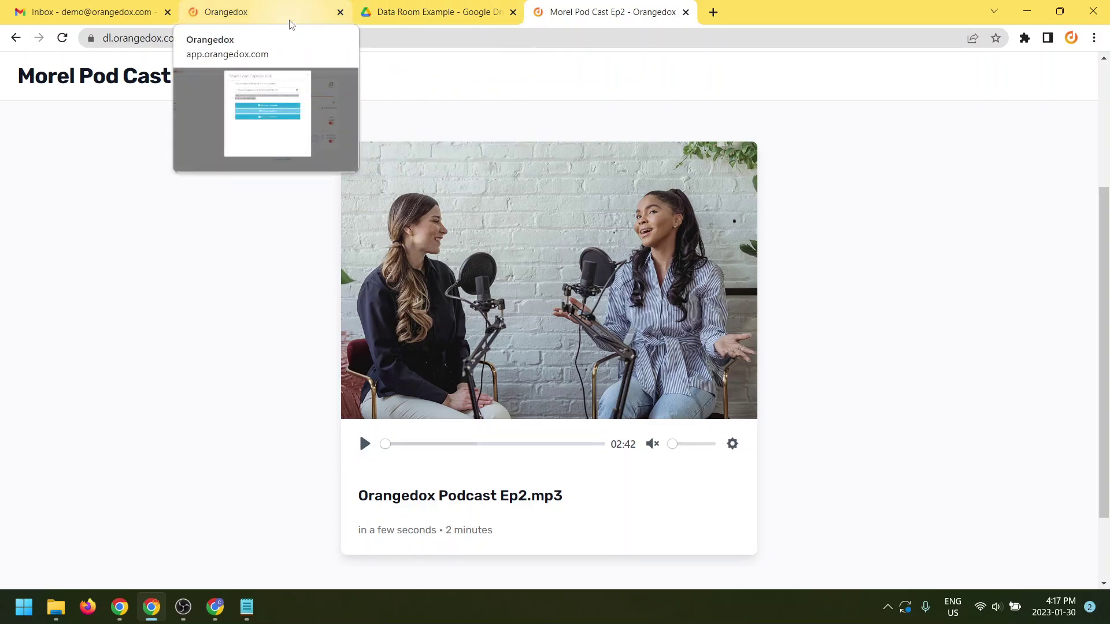
click(300, 19)
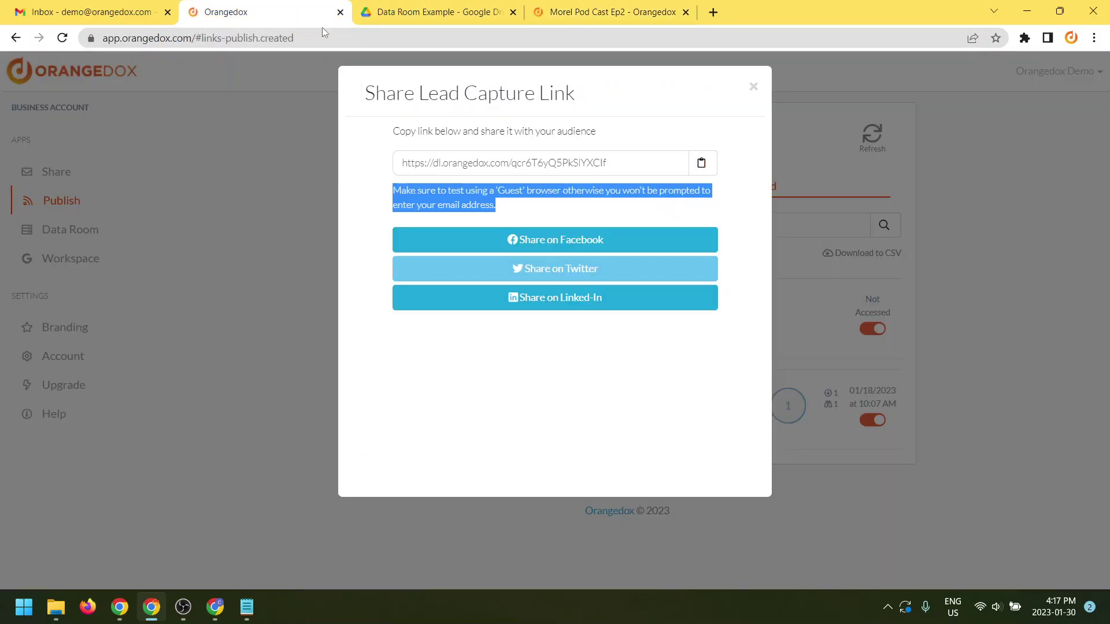
click(513, 216)
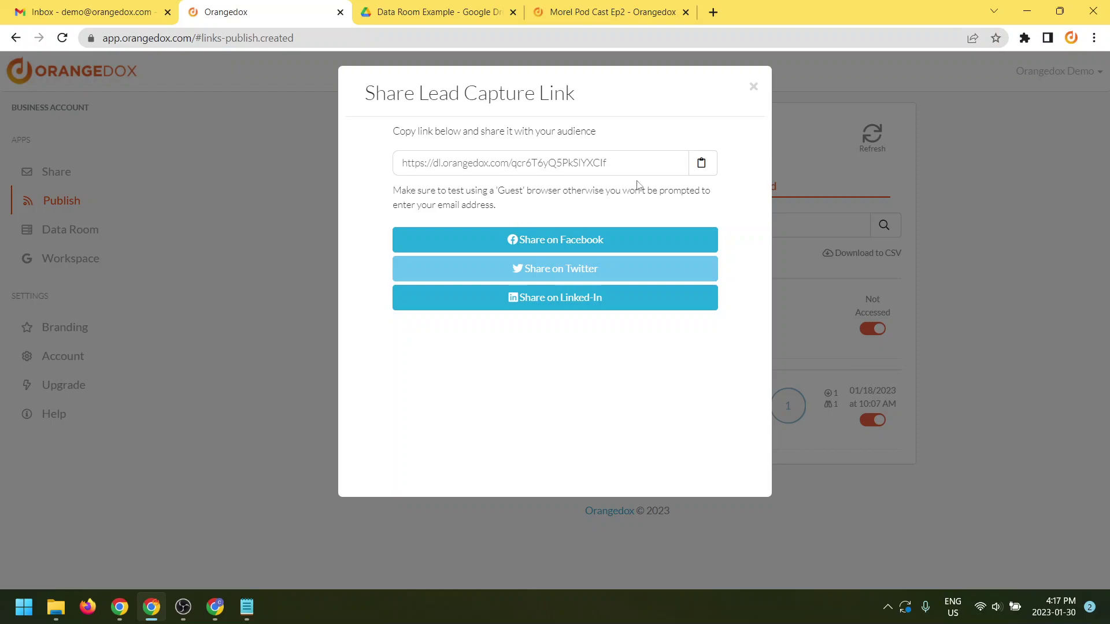
click(701, 163)
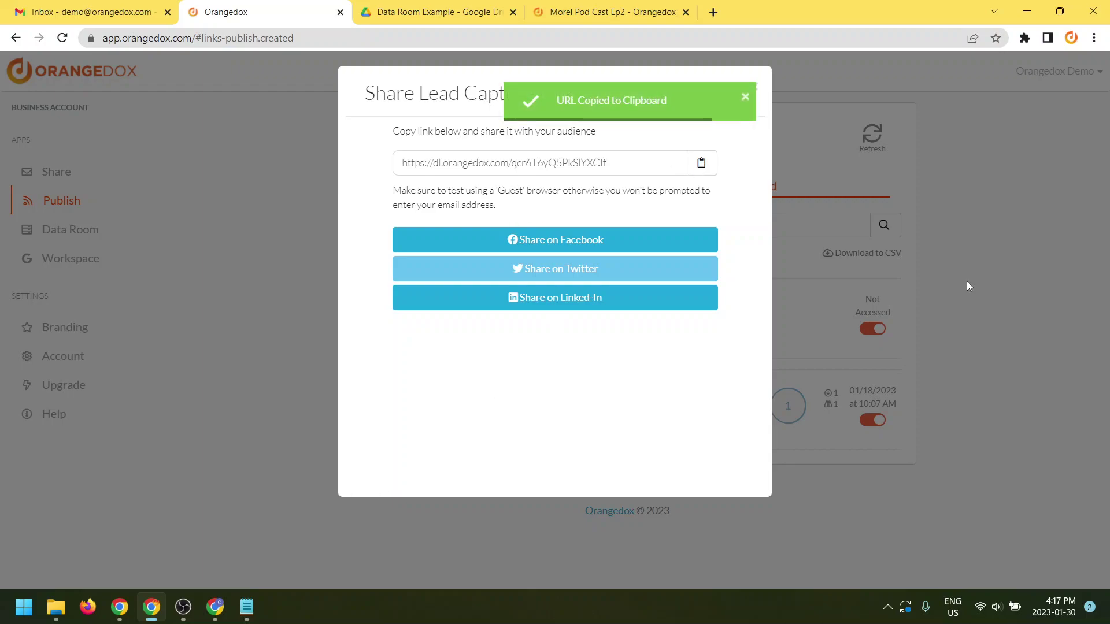
click(1071, 37)
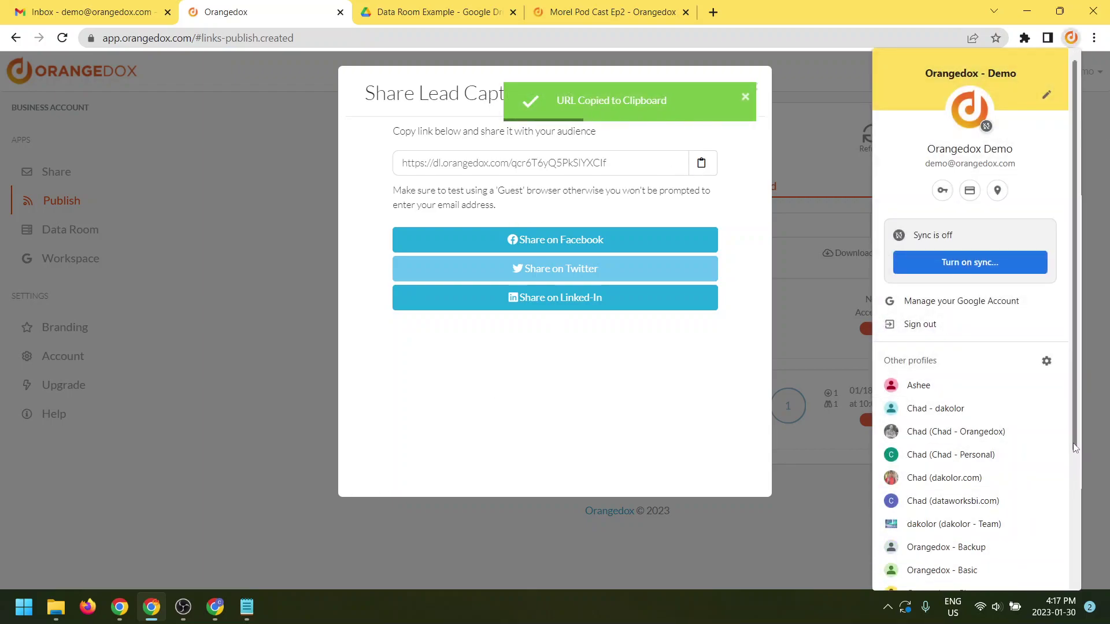
scroll(1049, 545, down, 3)
click(950, 568)
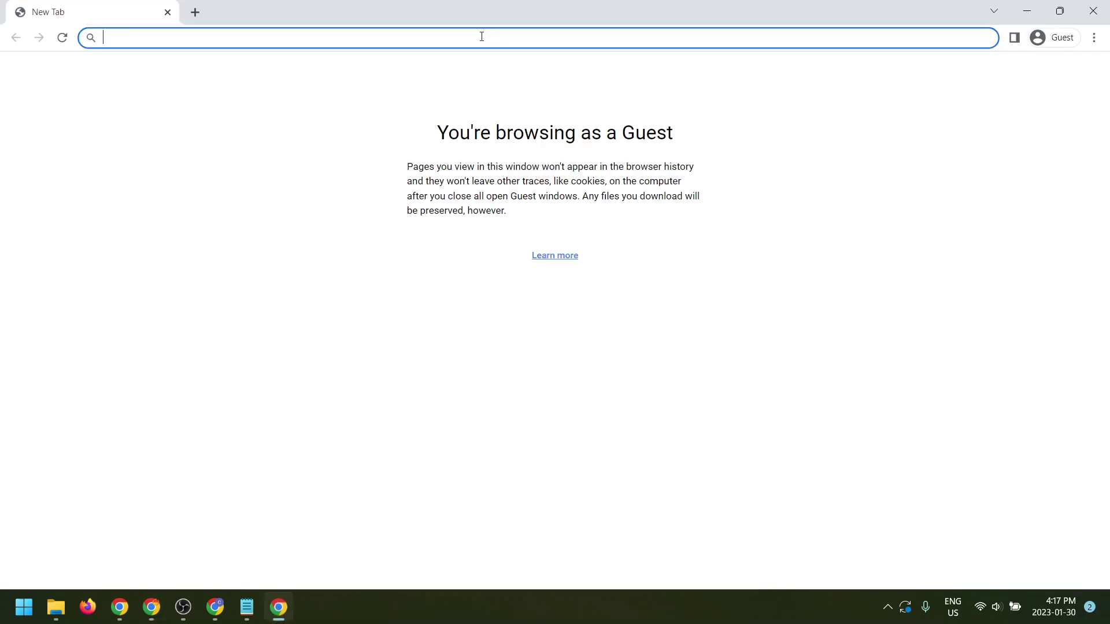
key(ctrl+v)
key(Return)
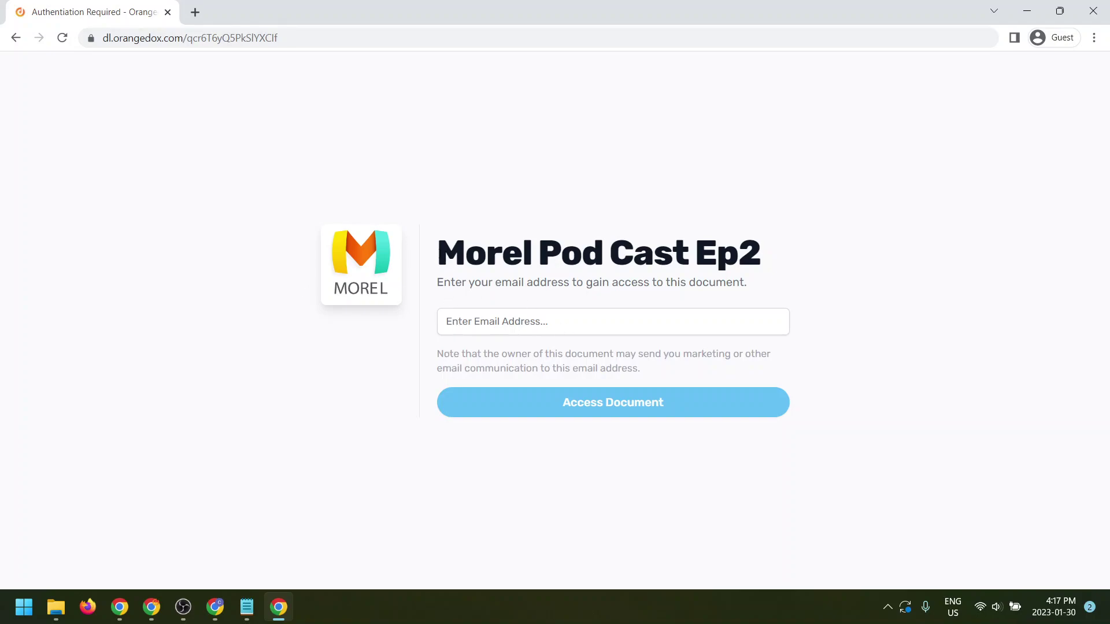
Step: Enter a test email address on the Morel Pod Cast Ep2 gate page and access the document
triple_click(782, 262)
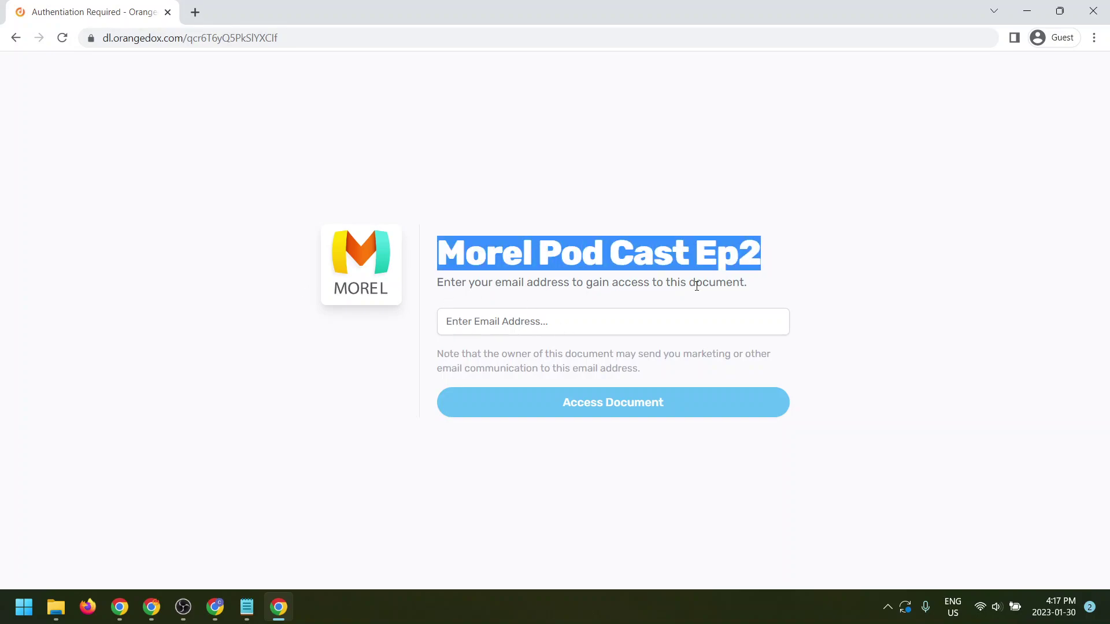
click(570, 326)
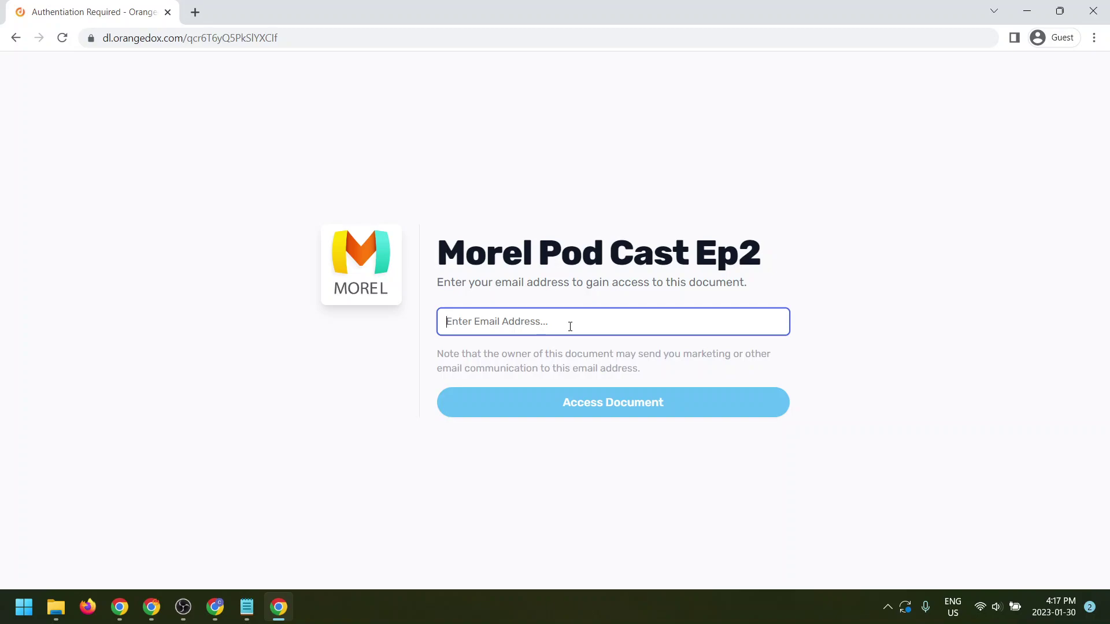
text(test@exampl)
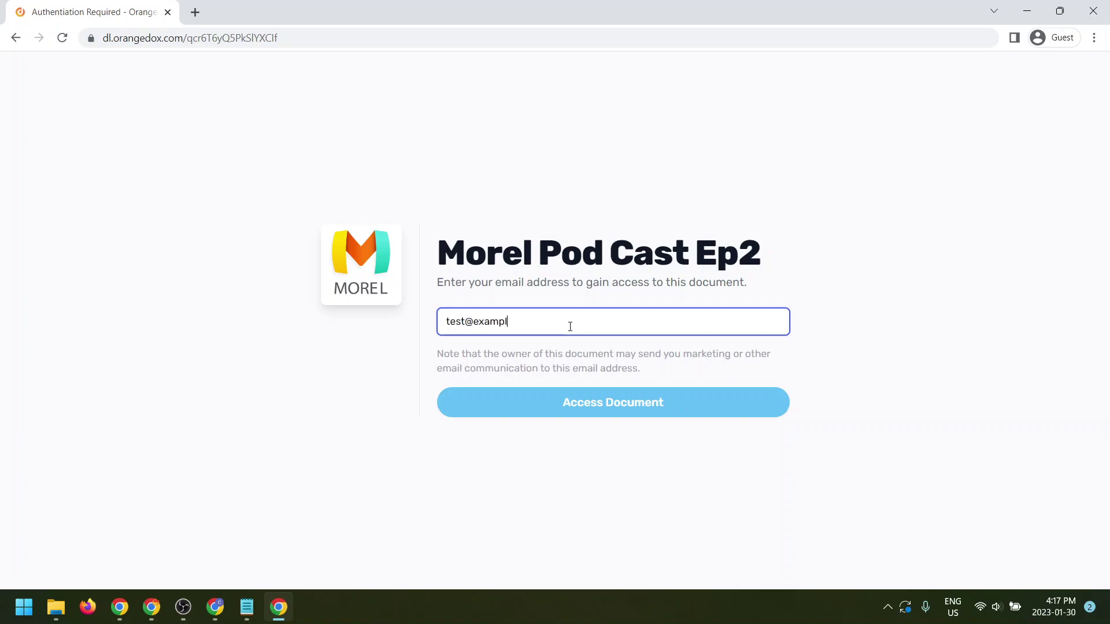
text(e.org)
click(574, 408)
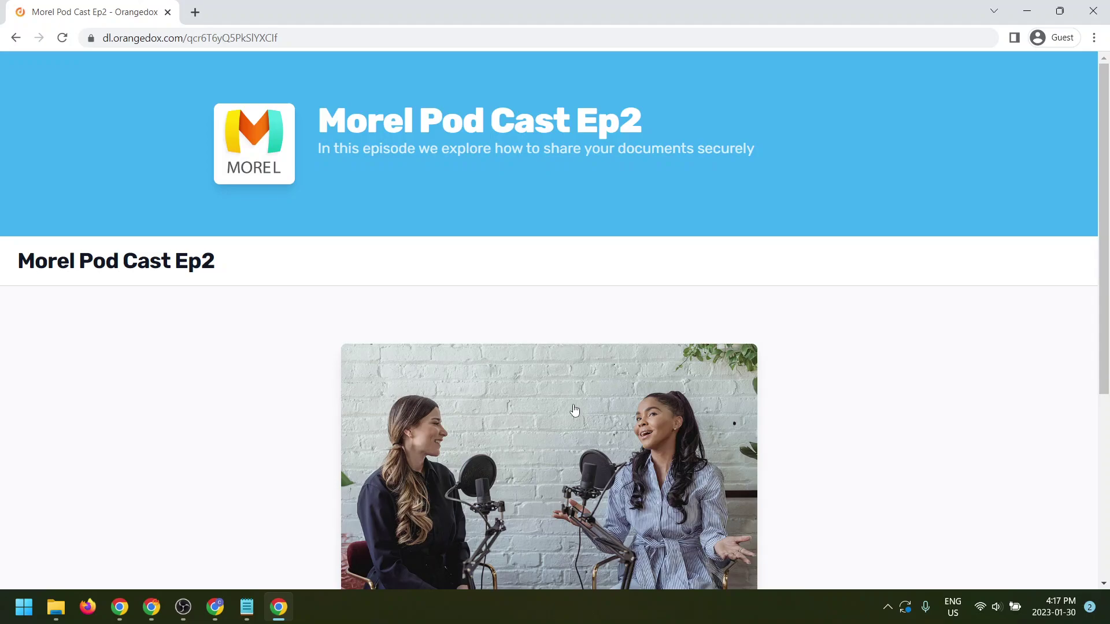
Step: Reload the shared podcast page twice in the Guest window and look over its audio player
click(321, 39)
key(Return)
click(321, 43)
key(Return)
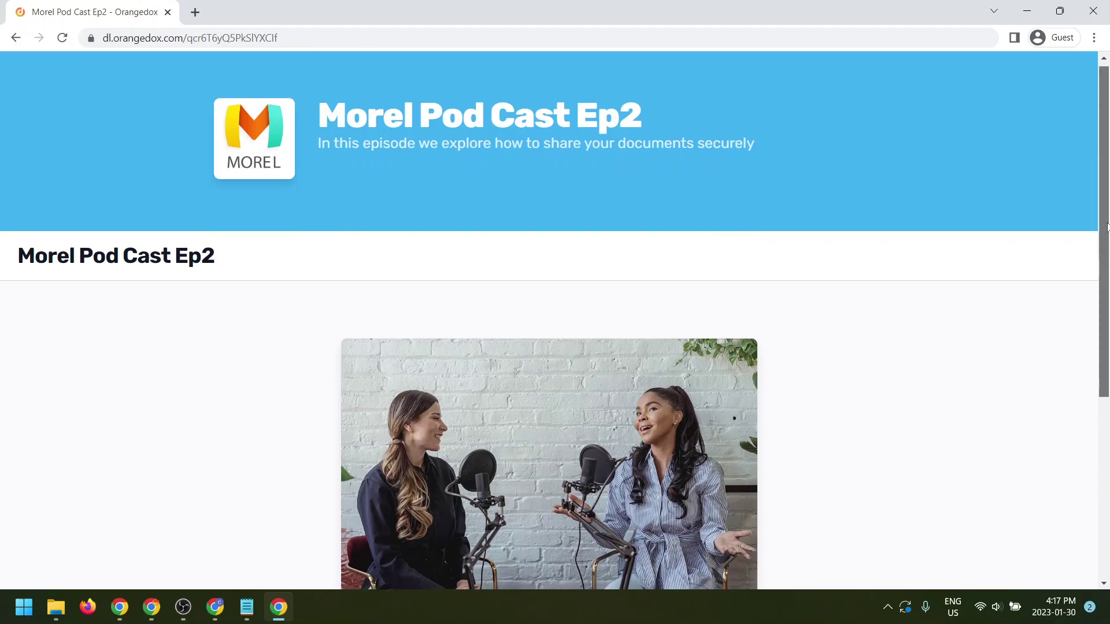
drag(1107, 222, 1060, 342)
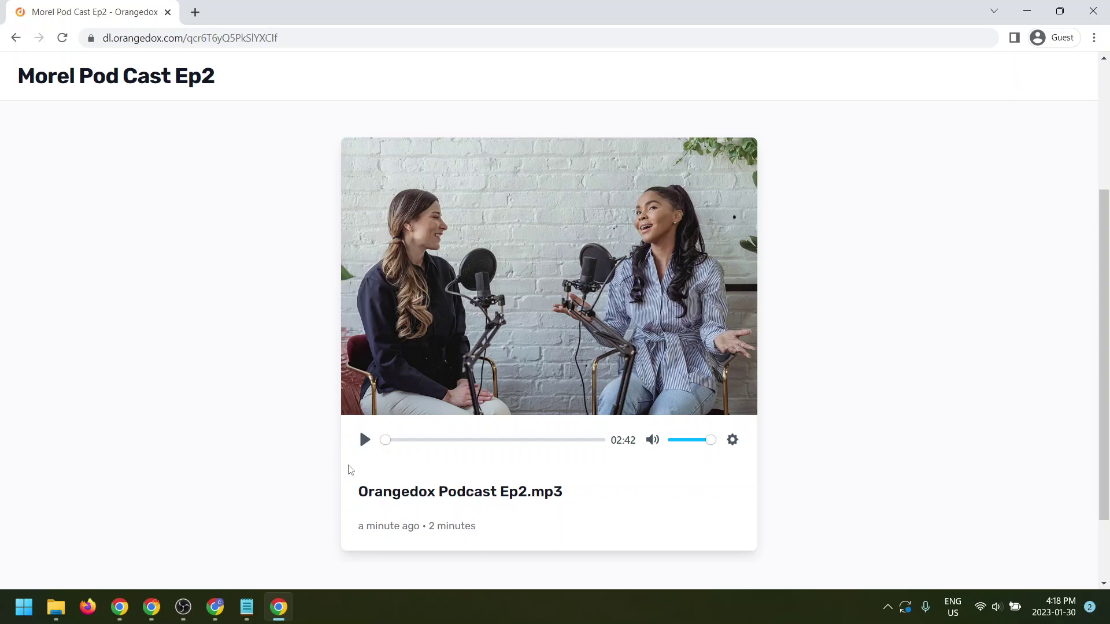
Step: Return to Orangedox, close the share dialog and expand the viewer list of the Morel Pod Cast Ep 2 link
click(1027, 10)
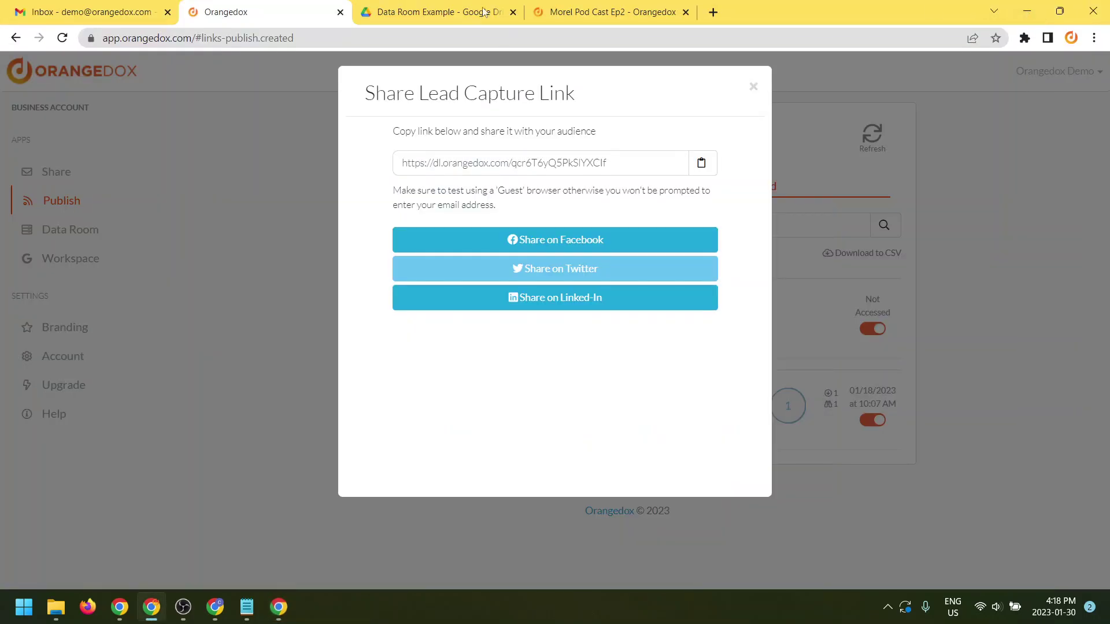
click(753, 86)
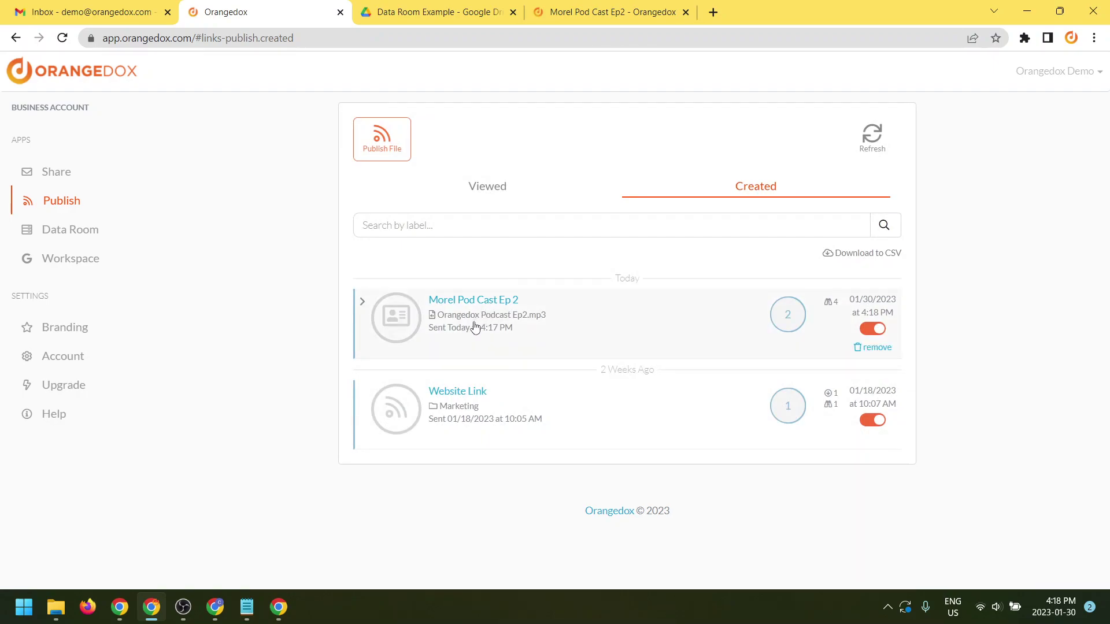
mouse_move(785, 323)
mouse_move(831, 308)
click(779, 322)
scroll(520, 341, down, 2)
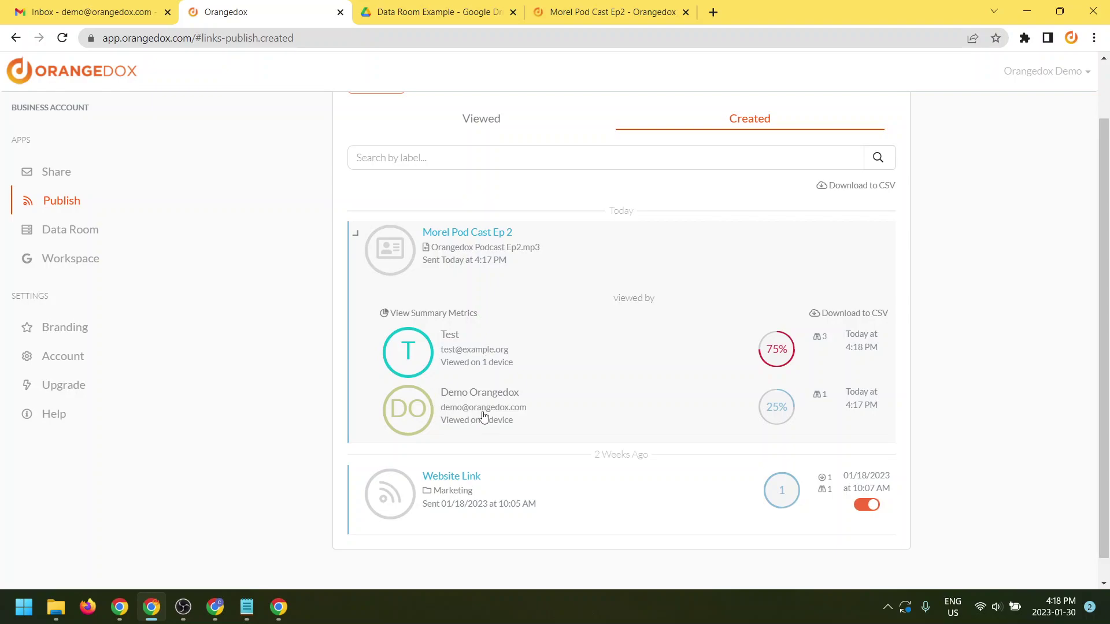
Step: Examine the test viewer's preview chart for the podcast, including the hourly breakdown for January 30, and close it
click(779, 358)
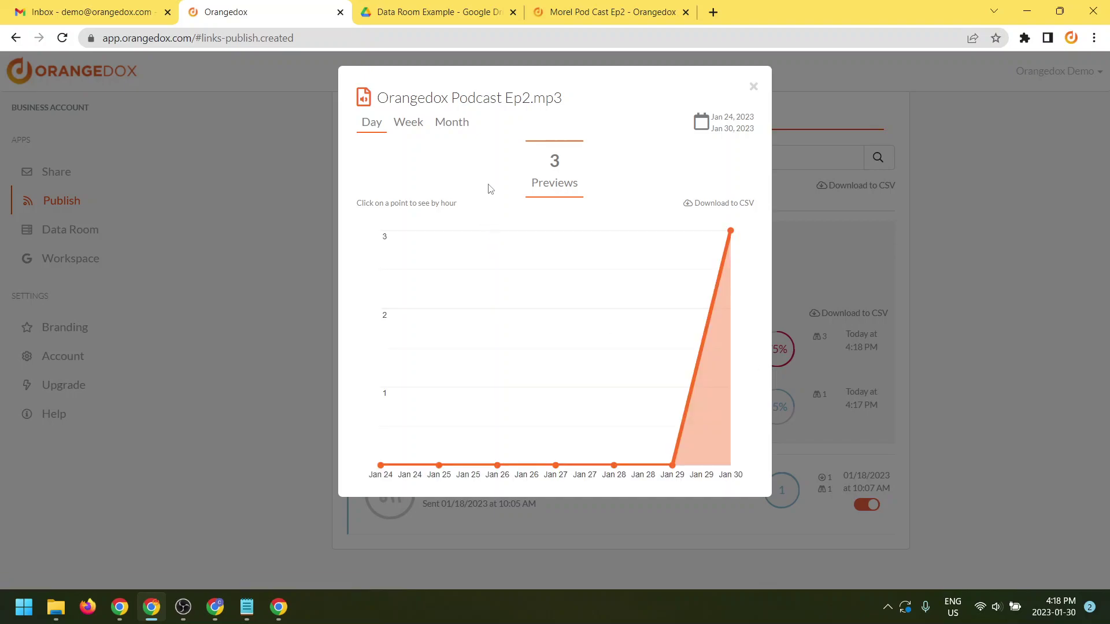
click(731, 231)
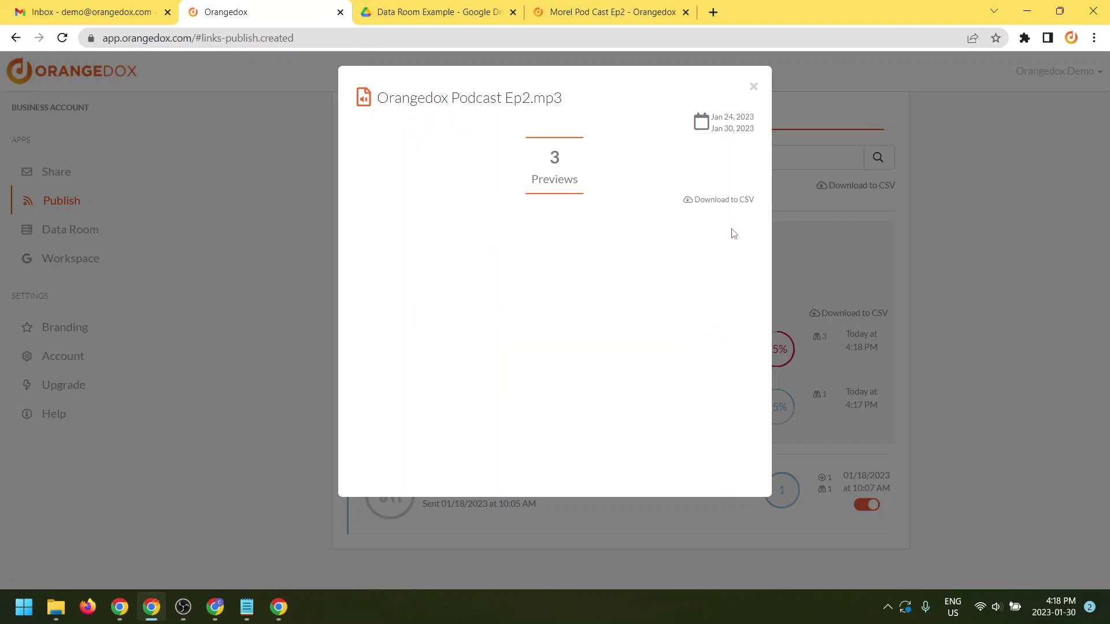
mouse_move(623, 295)
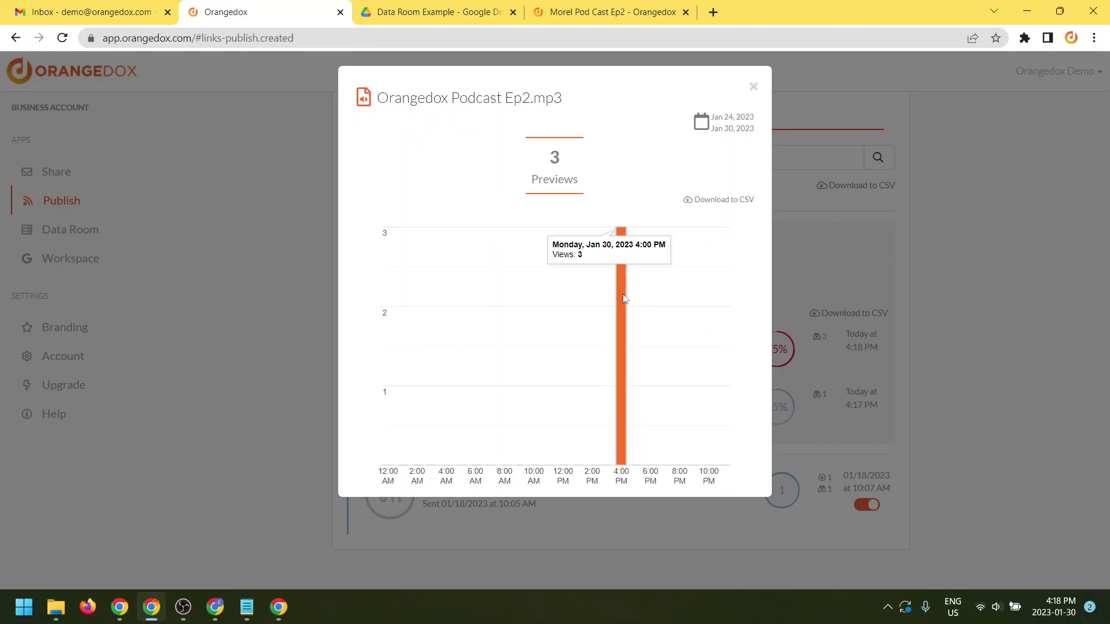
click(753, 87)
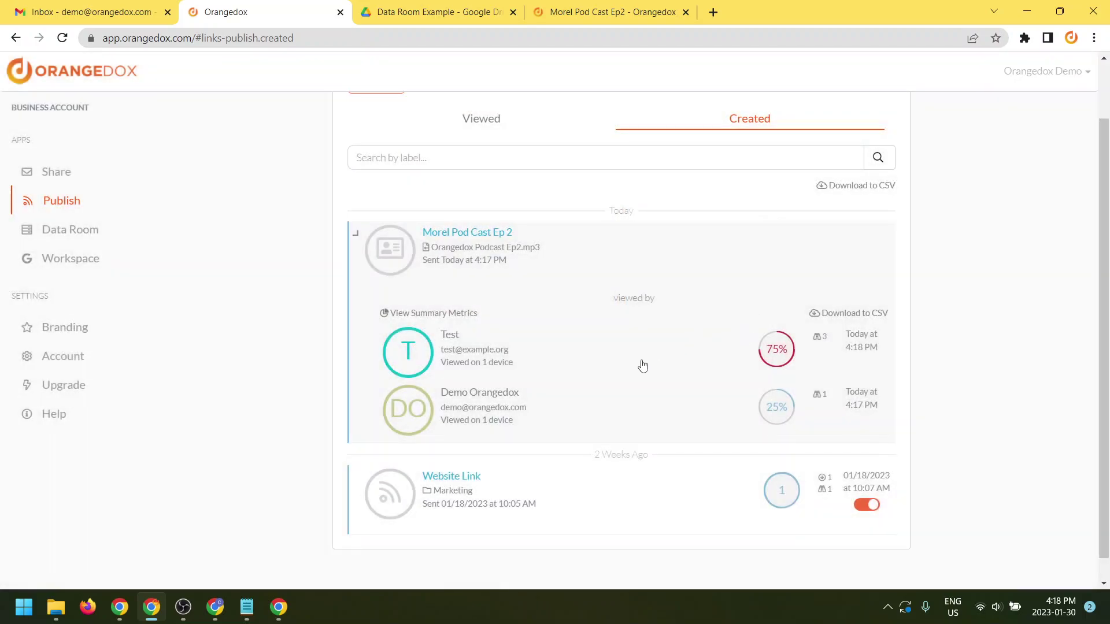